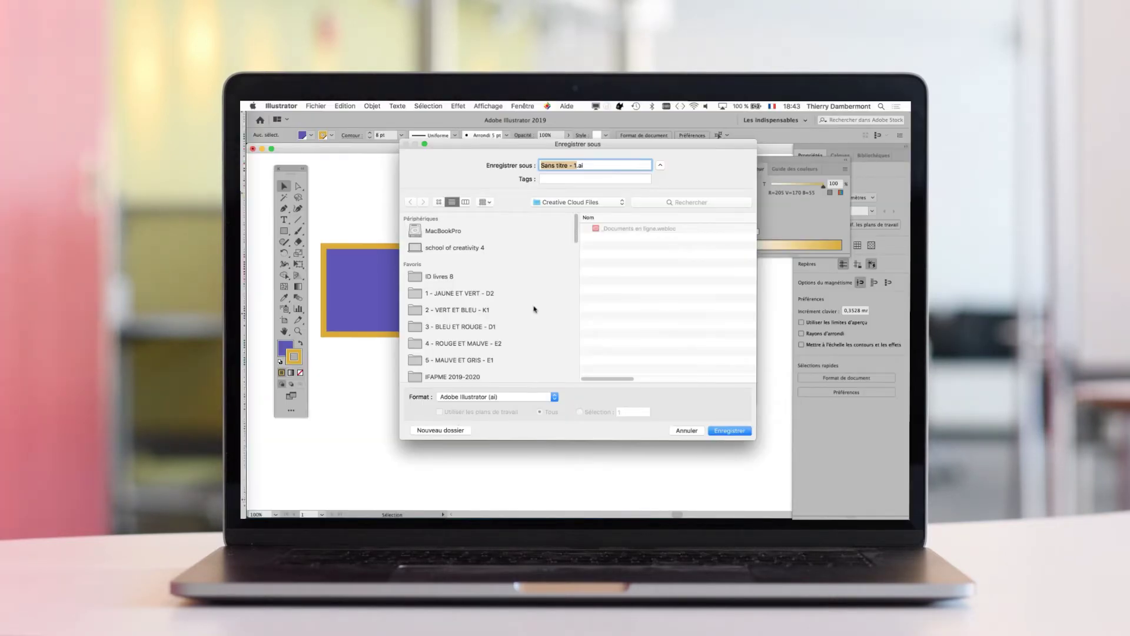
# Enter 'exercice 1 - 01' as the file name in the CGR cours 6 AI exercice 1 folder
pyautogui.write('ex')
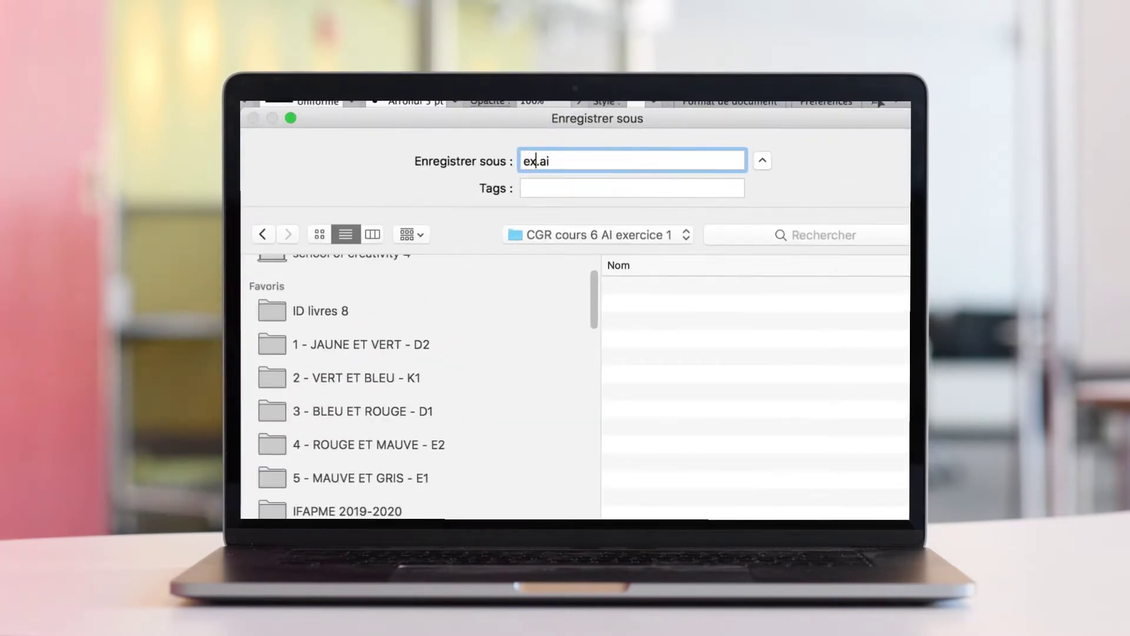
pyautogui.write('ercic')
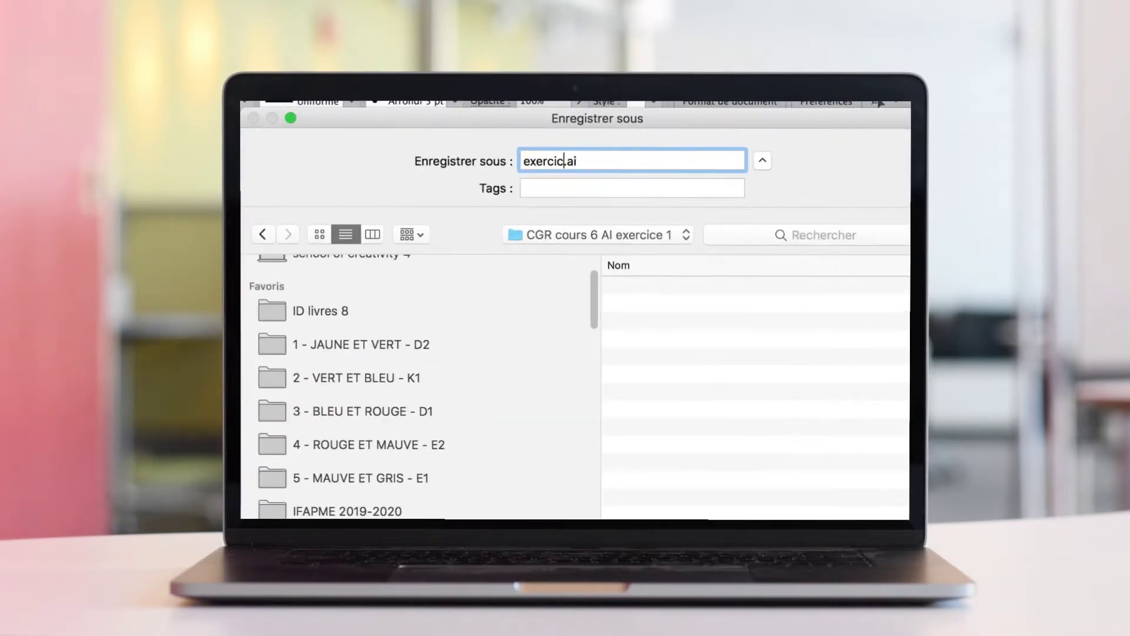
pyautogui.write('e')
pyautogui.write('1')
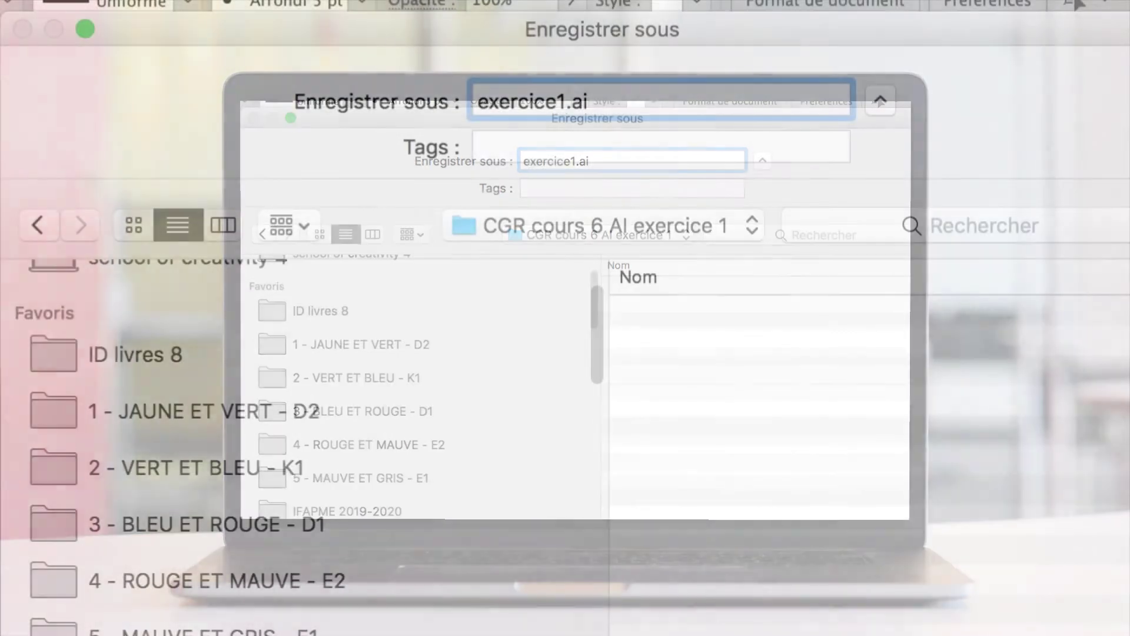
pyautogui.write('-')
pyautogui.press('BackSpace')
pyautogui.press('BackSpace')
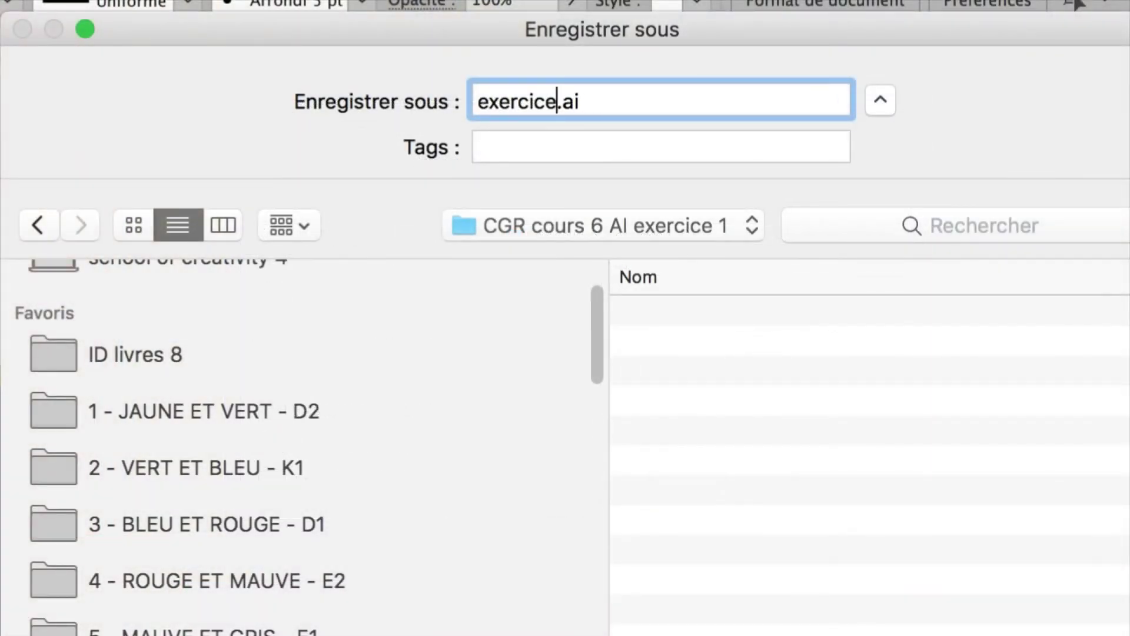
pyautogui.write('1 ')
pyautogui.write('- 01')
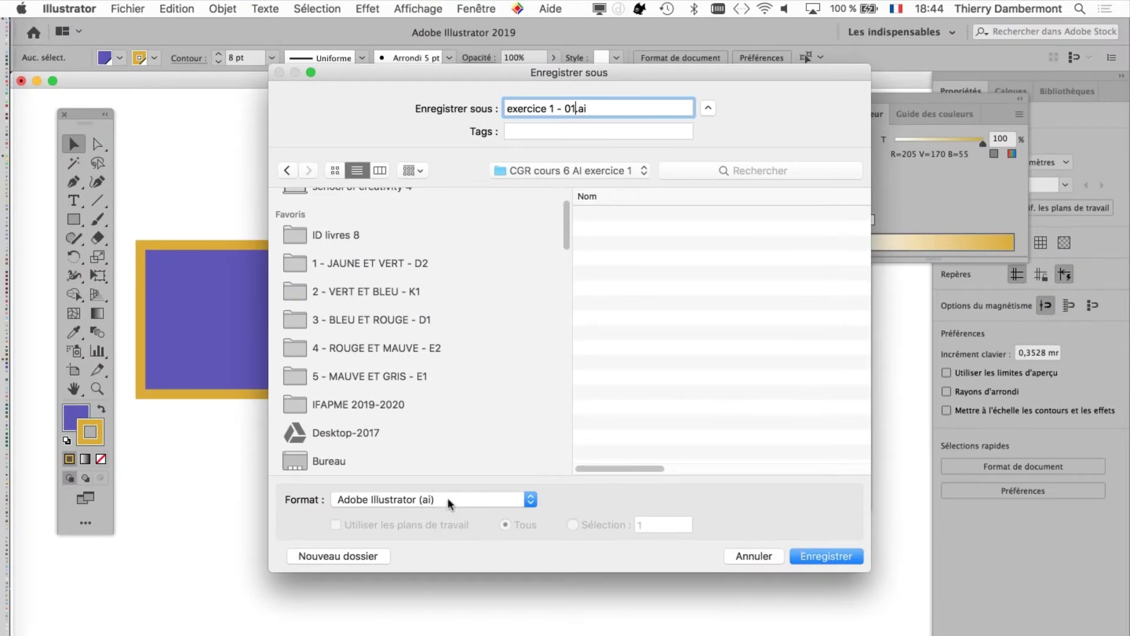
# Show the available save formats (ai, eps, ait, pdf, svgz, svg)
pyautogui.click(448, 501)
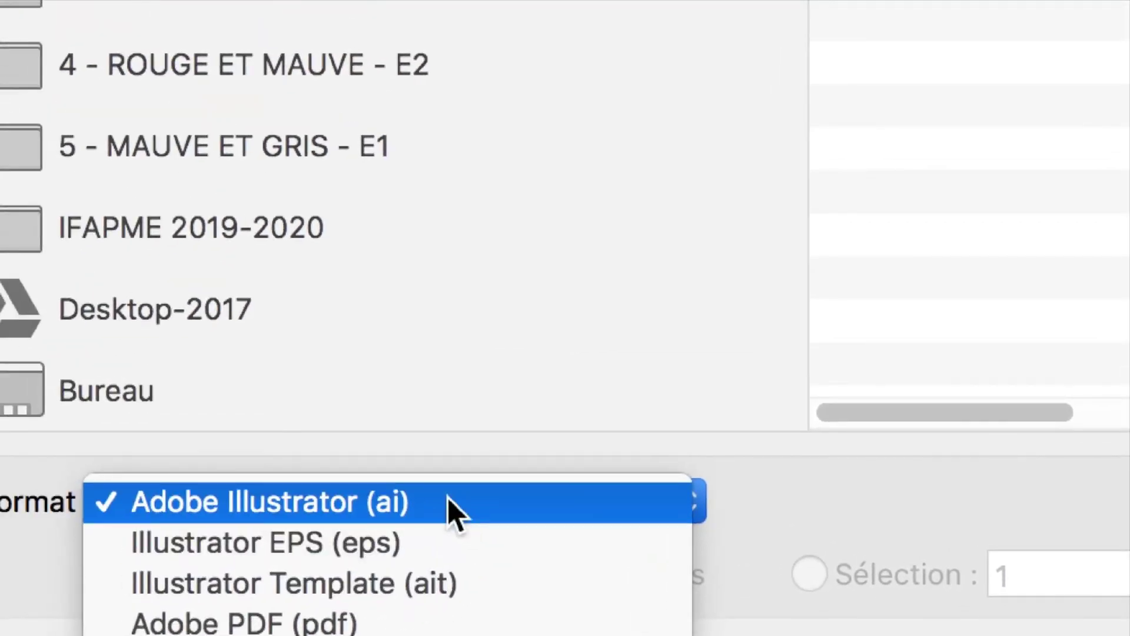
# Keep the Adobe Illustrator (ai) format and confirm the save to reach Illustrator Options
pyautogui.click(448, 499)
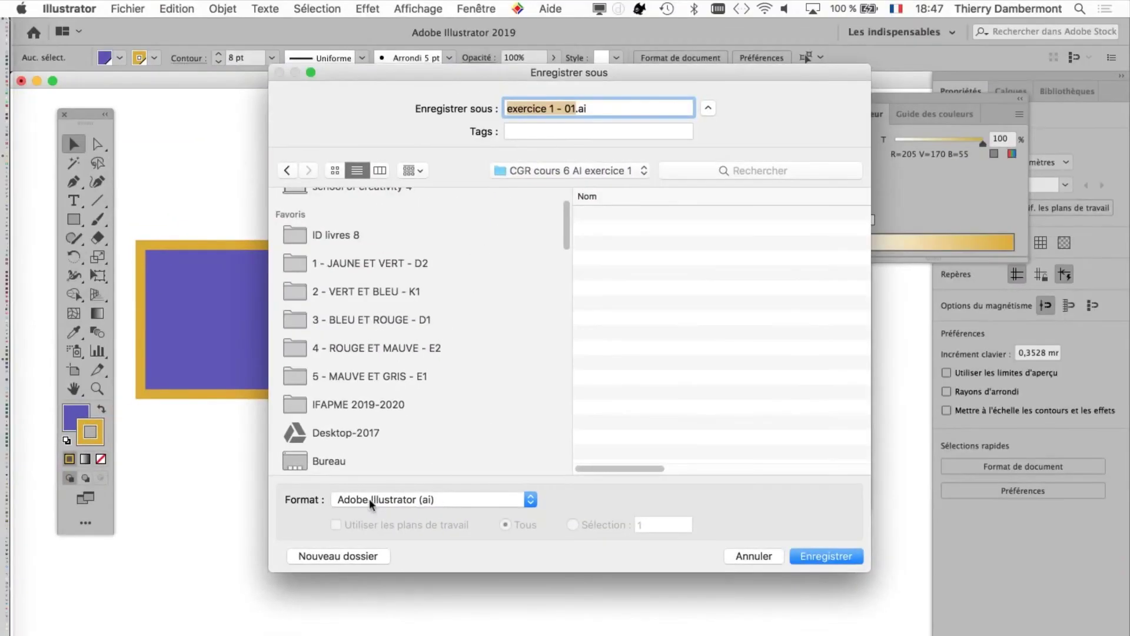
pyautogui.click(821, 561)
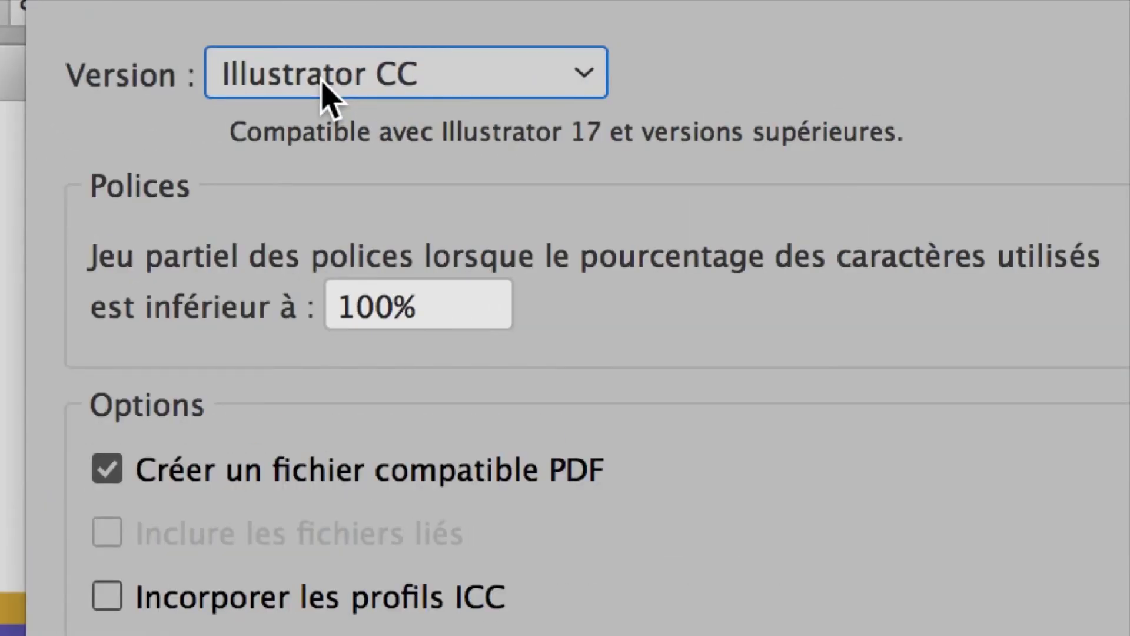
pyautogui.click(329, 97)
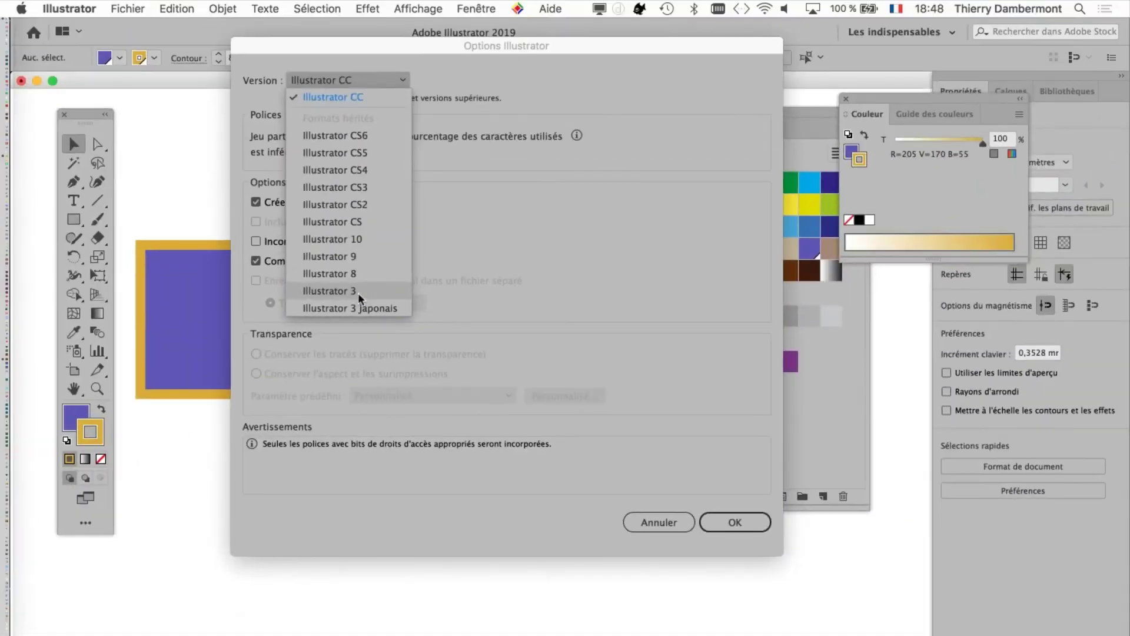
pyautogui.click(365, 93)
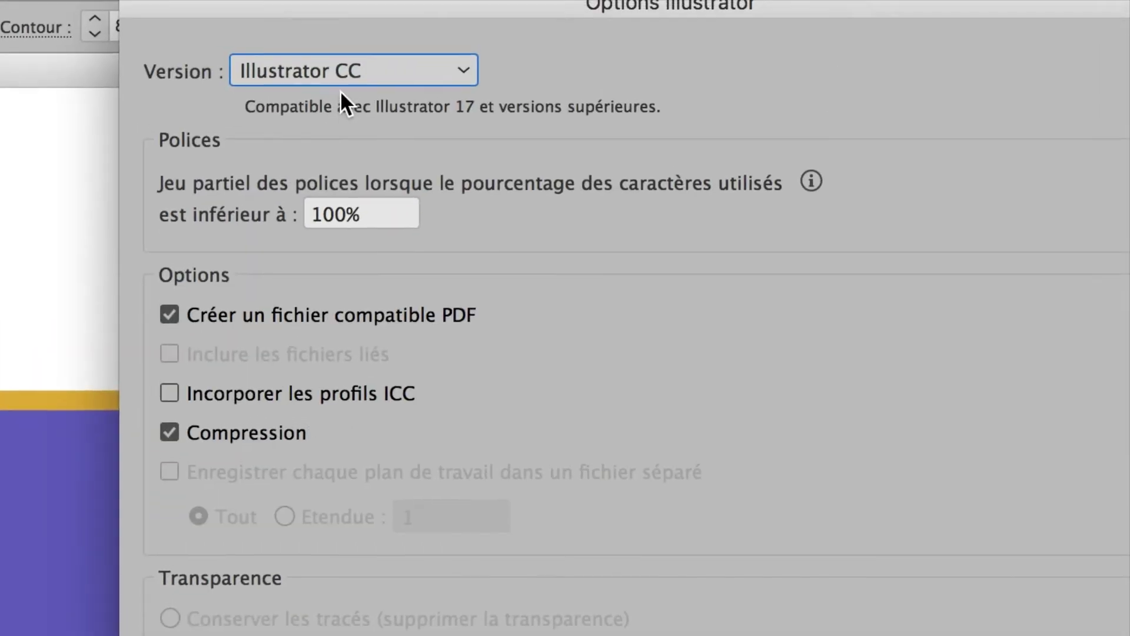
pyautogui.click(333, 79)
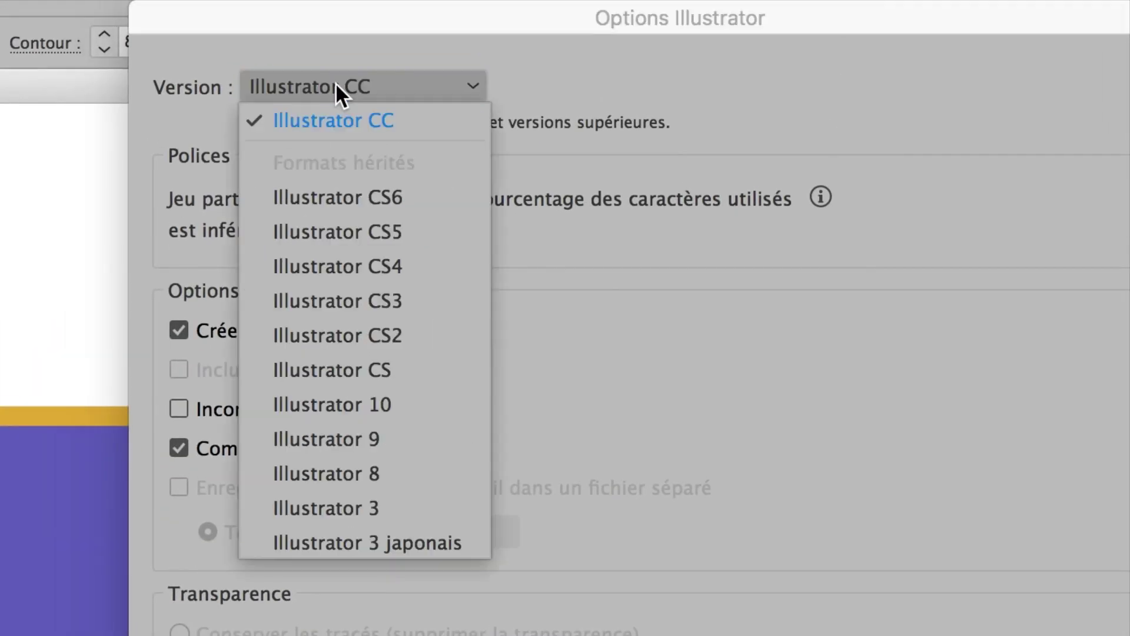
pyautogui.click(335, 85)
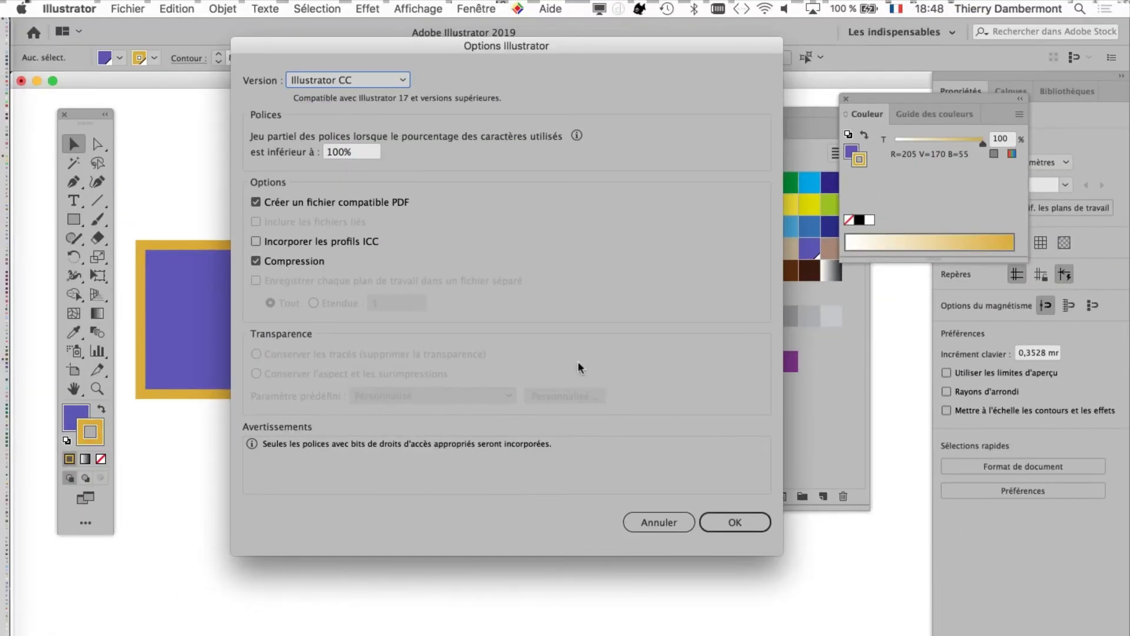
# Accept the Illustrator CC options to finish saving exercice 1 - 01.ai
pyautogui.click(734, 522)
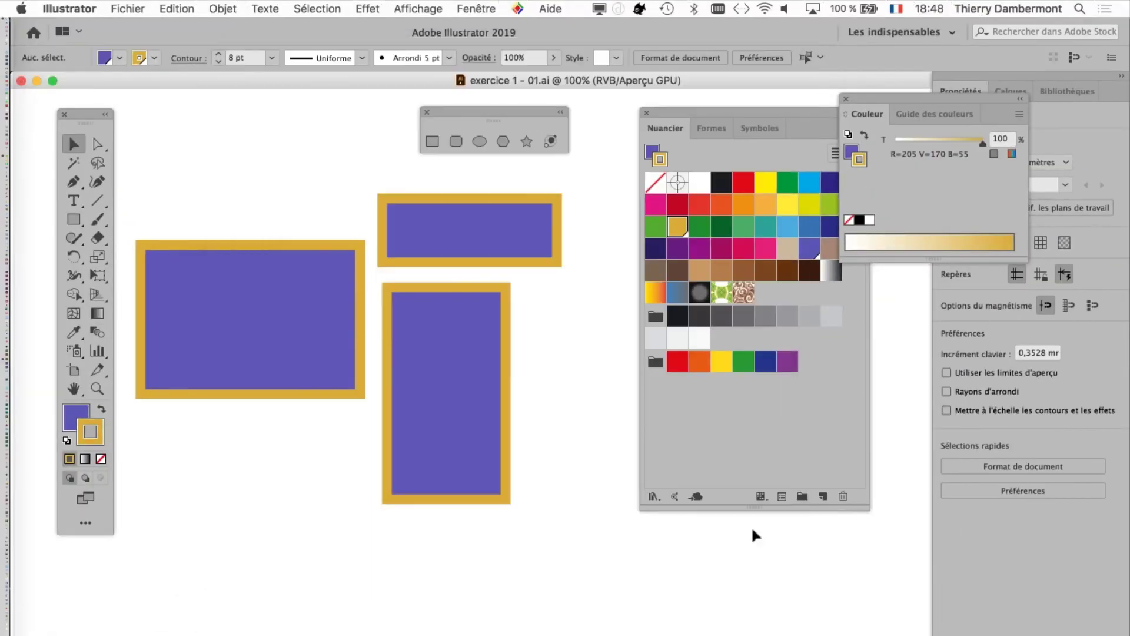